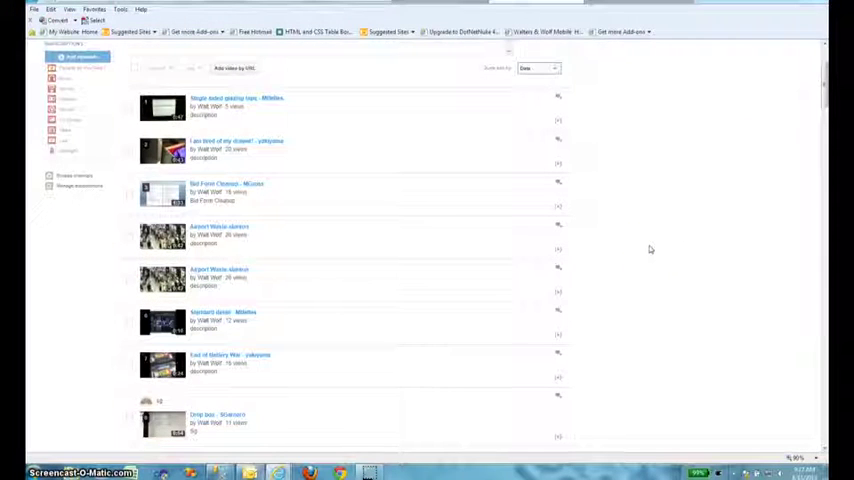
scroll(650, 249, "down", 3)
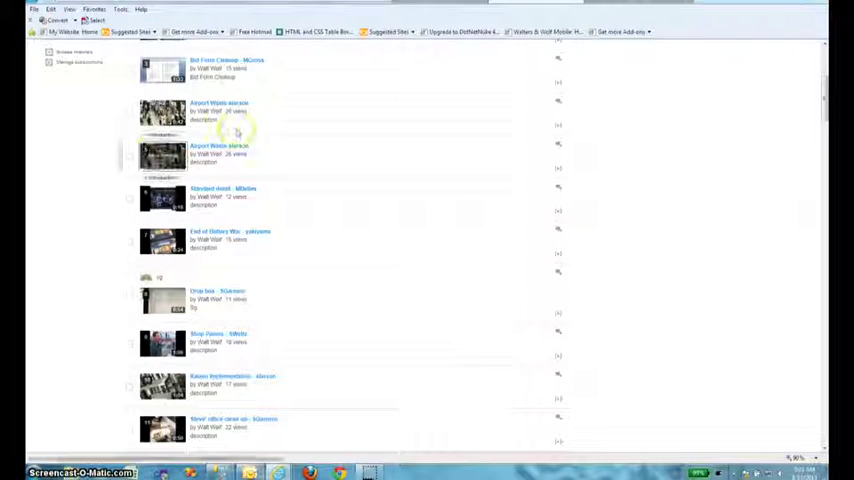
scroll(383, 251, "down", 3)
scroll(383, 253, "down", 3)
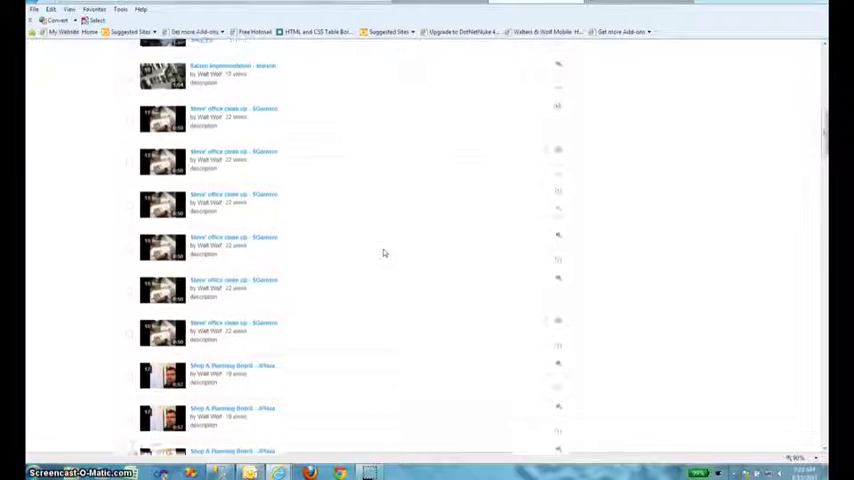
scroll(360, 230, "down", 2)
scroll(349, 272, "down", 2)
scroll(349, 272, "down", 3)
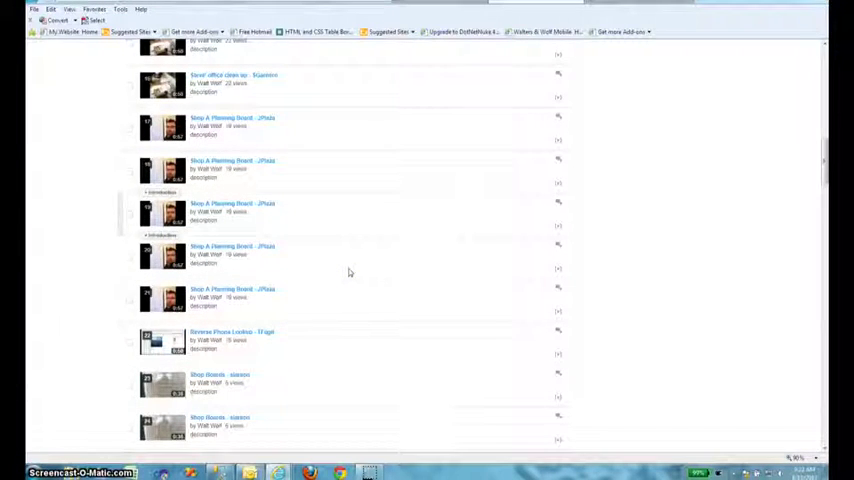
scroll(349, 272, "up", 2)
scroll(349, 272, "up", 2)
scroll(349, 272, "up", 2)
scroll(349, 272, "up", 2)
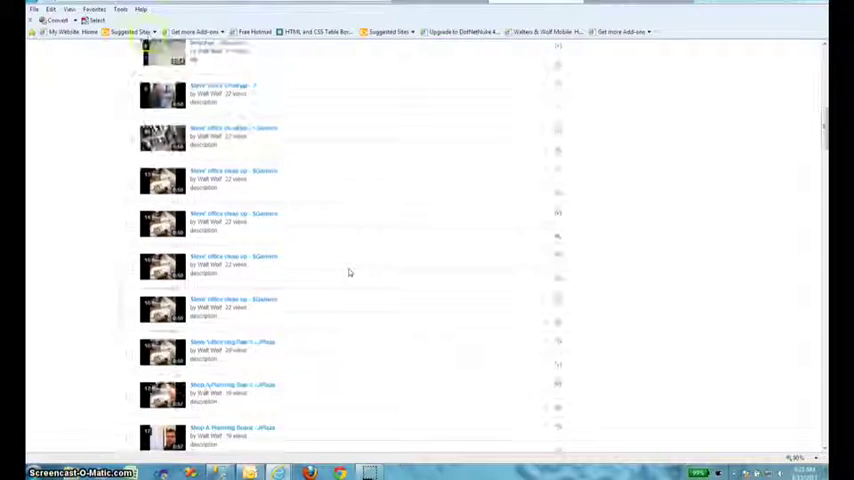
scroll(349, 272, "up", 2)
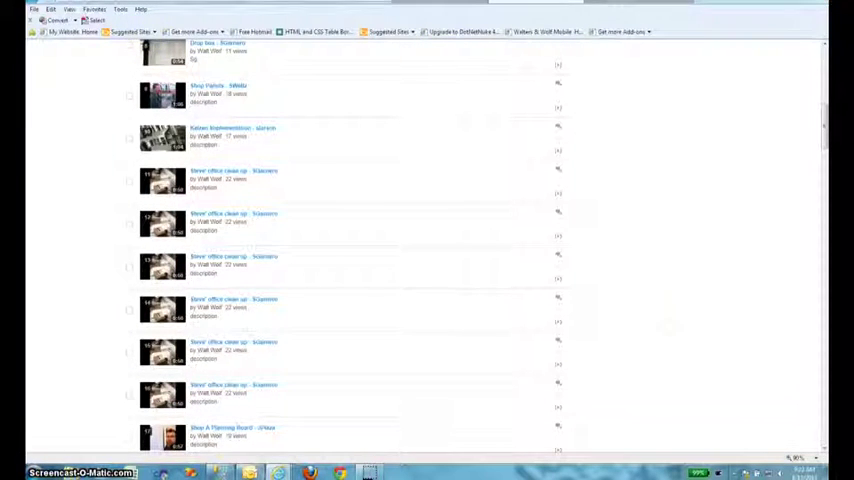
scroll(670, 321, "up", 3)
scroll(670, 321, "down", 3)
scroll(670, 321, "down", 2)
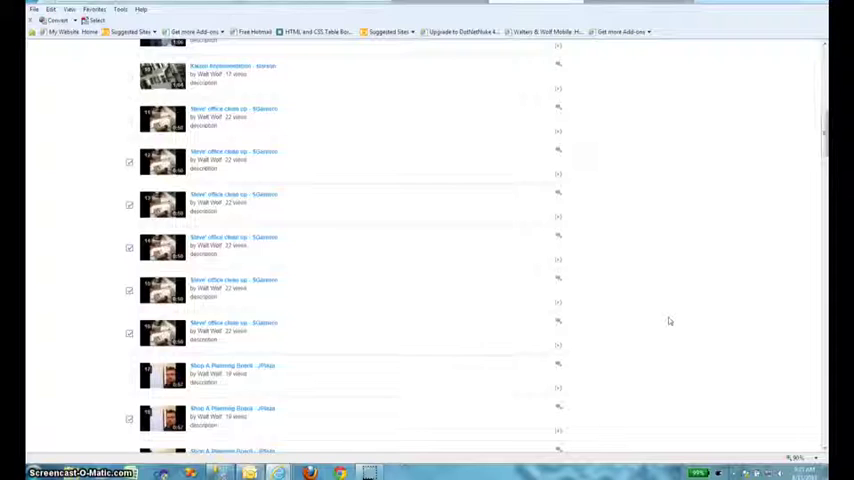
scroll(670, 321, "down", 3)
scroll(670, 321, "down", 2)
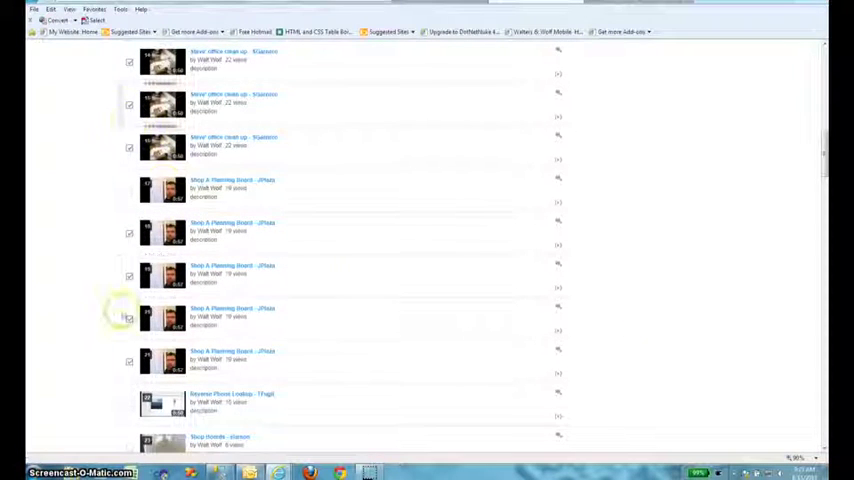
scroll(87, 328, "up", 4)
scroll(87, 328, "up", 4)
scroll(87, 328, "up", 4)
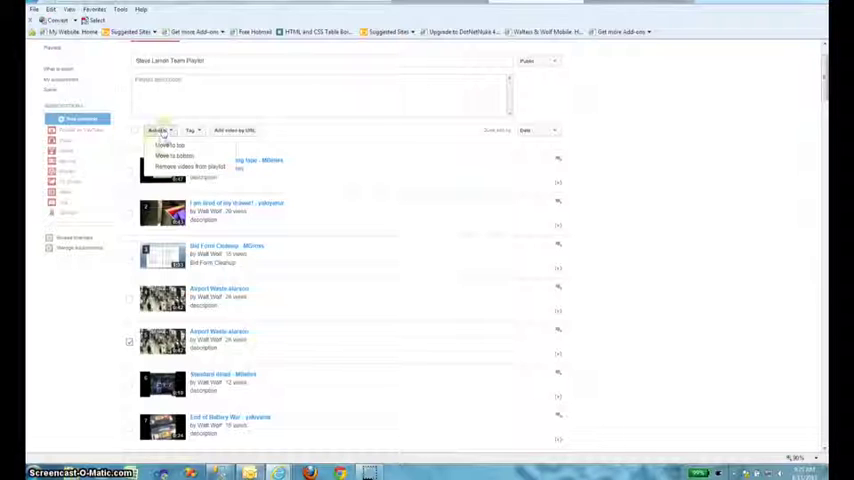
- Remove the checked duplicate videos so they show 'This video will be removed' notices
left_click(178, 166)
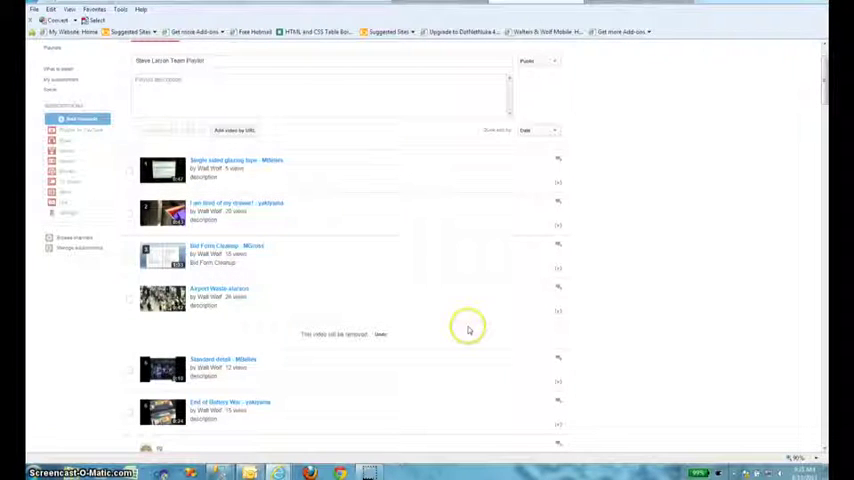
scroll(468, 330, "down", 4)
scroll(468, 330, "down", 4)
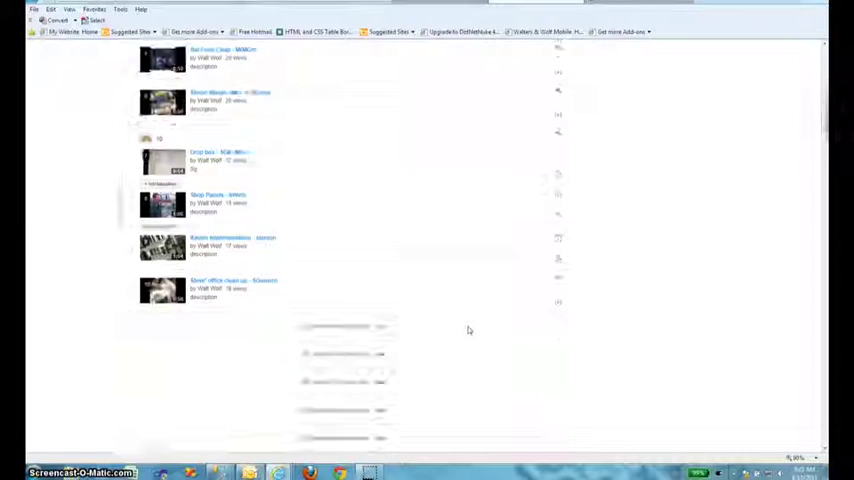
scroll(468, 330, "down", 3)
scroll(468, 330, "down", 3)
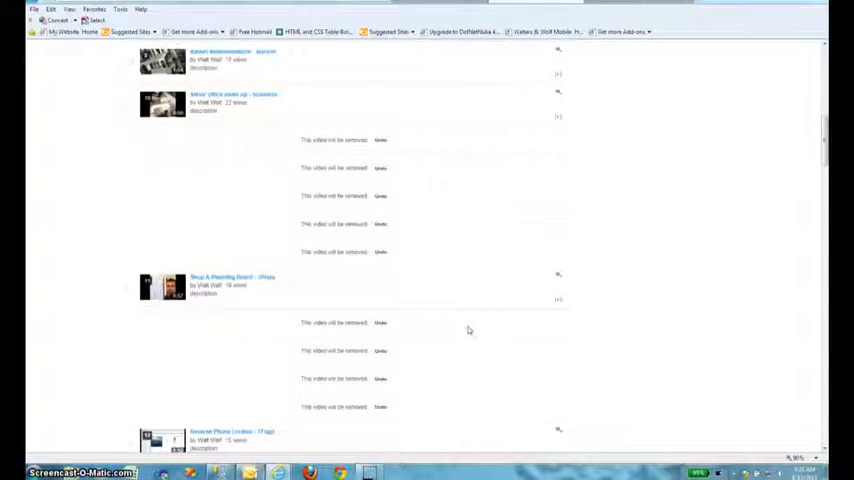
scroll(468, 330, "down", 3)
scroll(468, 330, "down", 3)
scroll(468, 330, "down", 4)
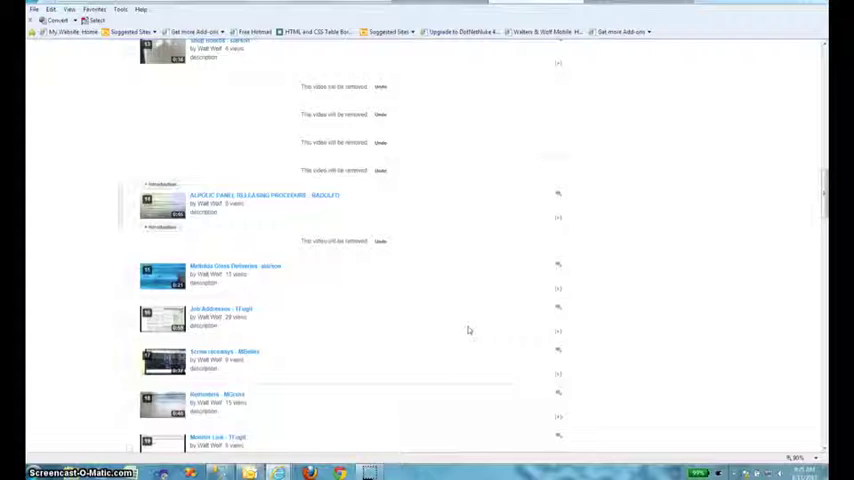